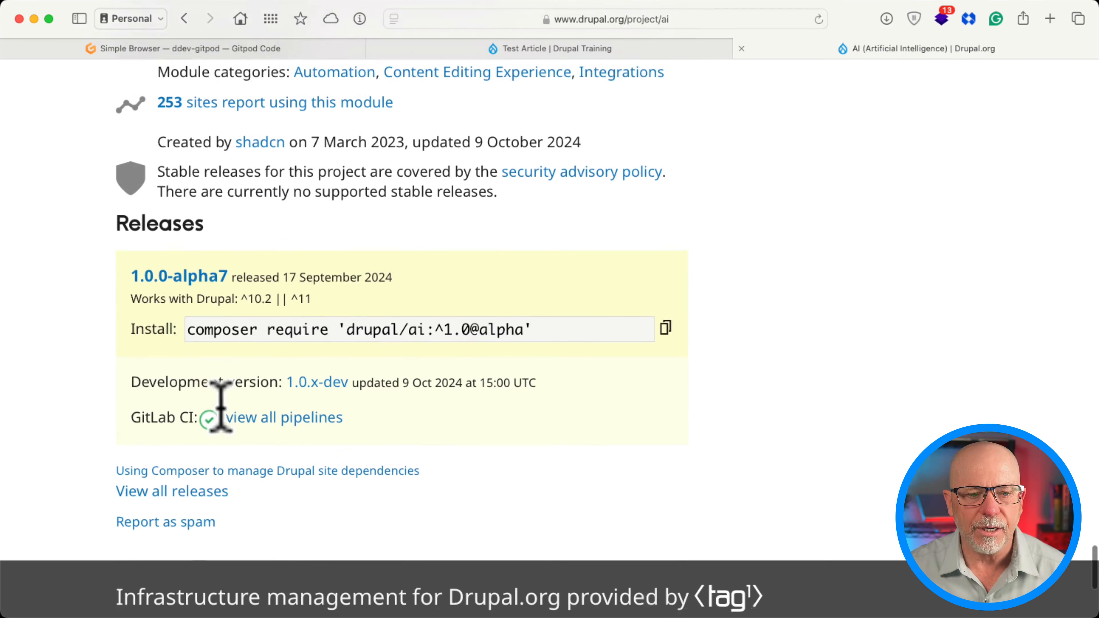
Step: Open the AI module's 1.0.x-dev release page and highlight its last updated date
left_click(318, 343)
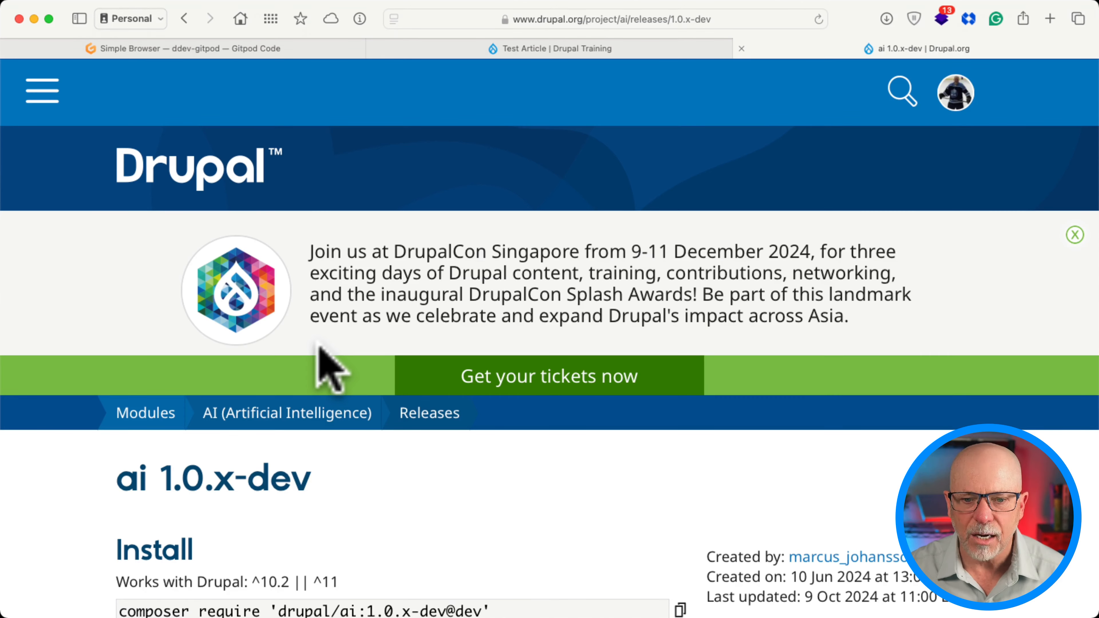
scroll(329, 369, "down", 8)
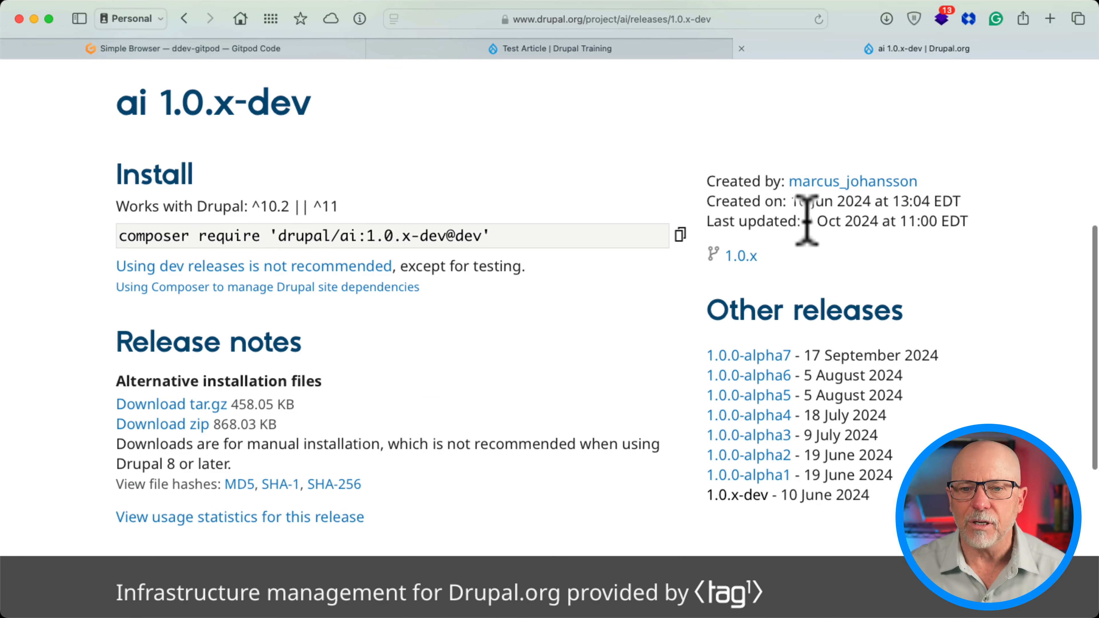
left_click_drag(807, 220, 977, 210)
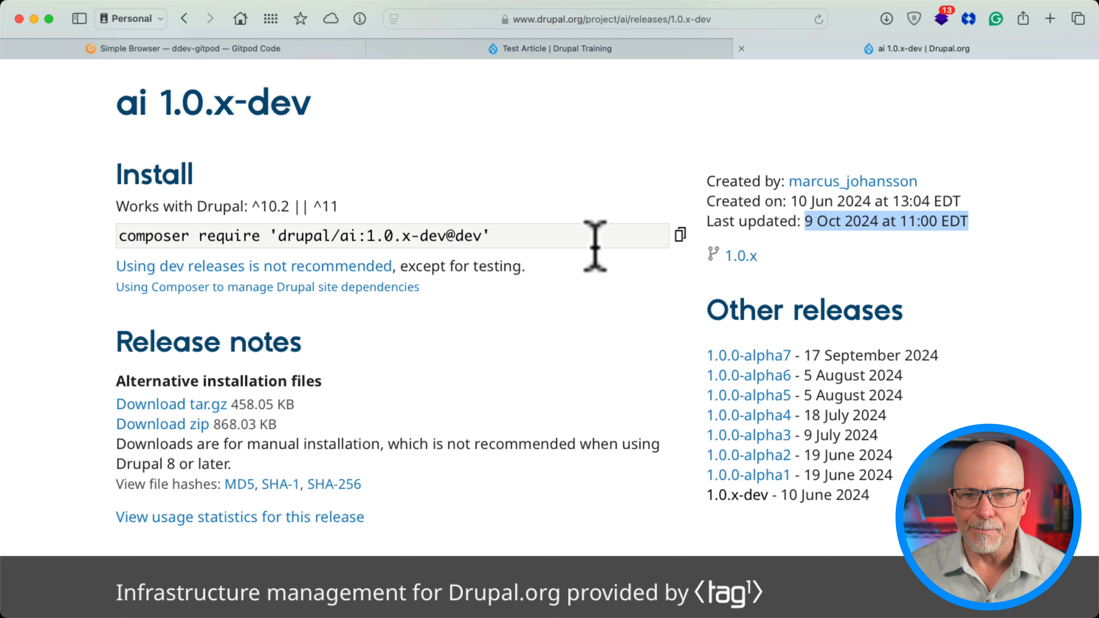
Step: Switch to the Drupal Training site and open the OpenAI Authentication settings under AI Providers
left_click(460, 49)
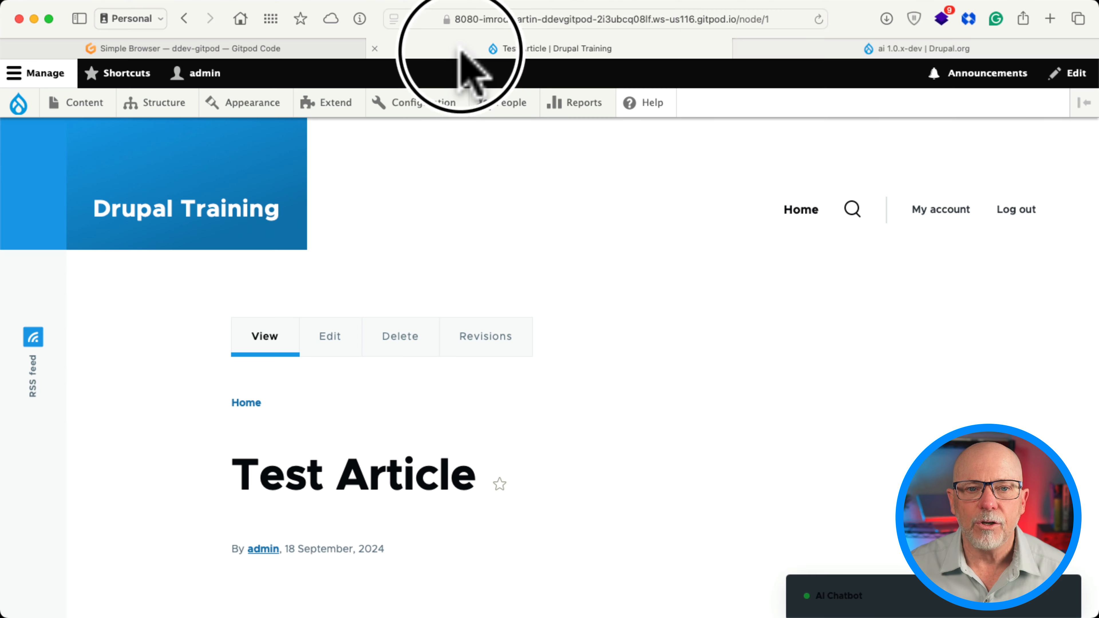
mouse_move(429, 110)
mouse_move(391, 368)
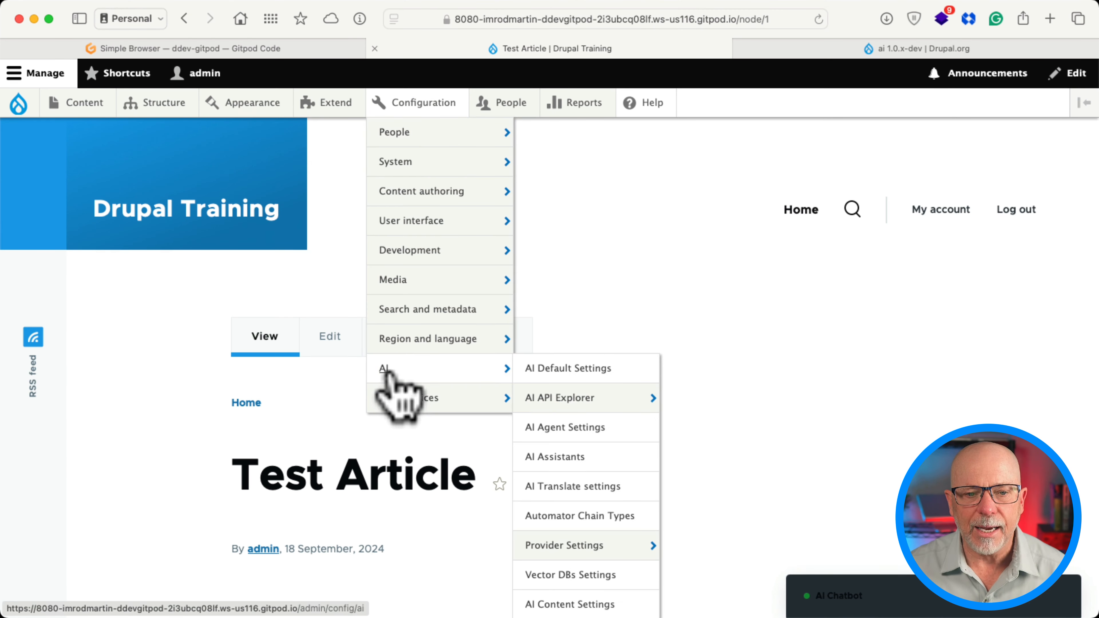
mouse_move(549, 397)
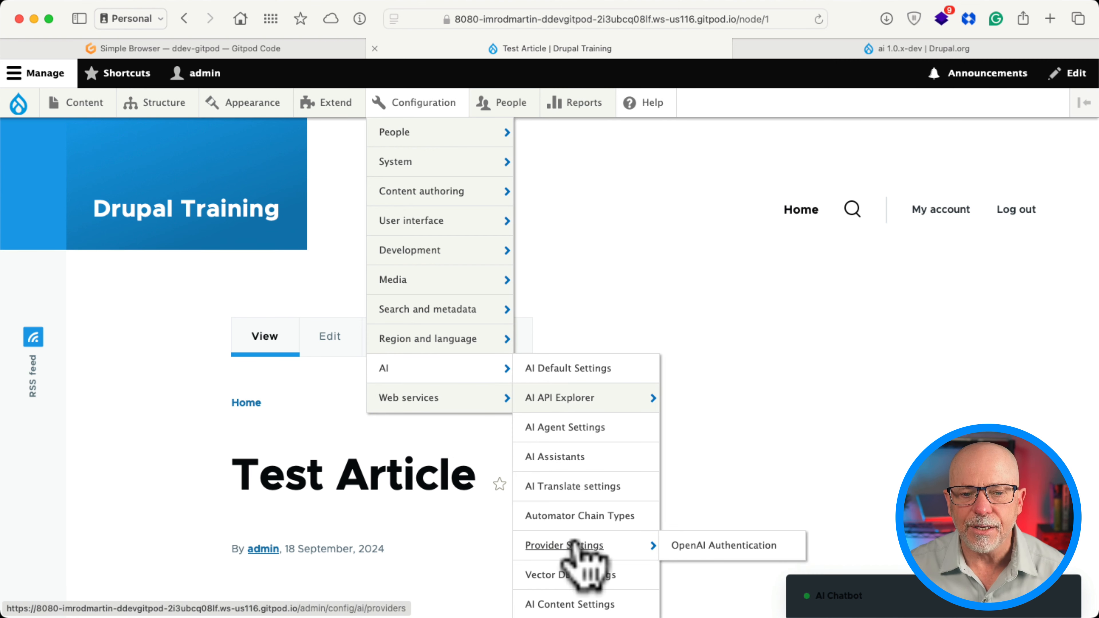
left_click(574, 546)
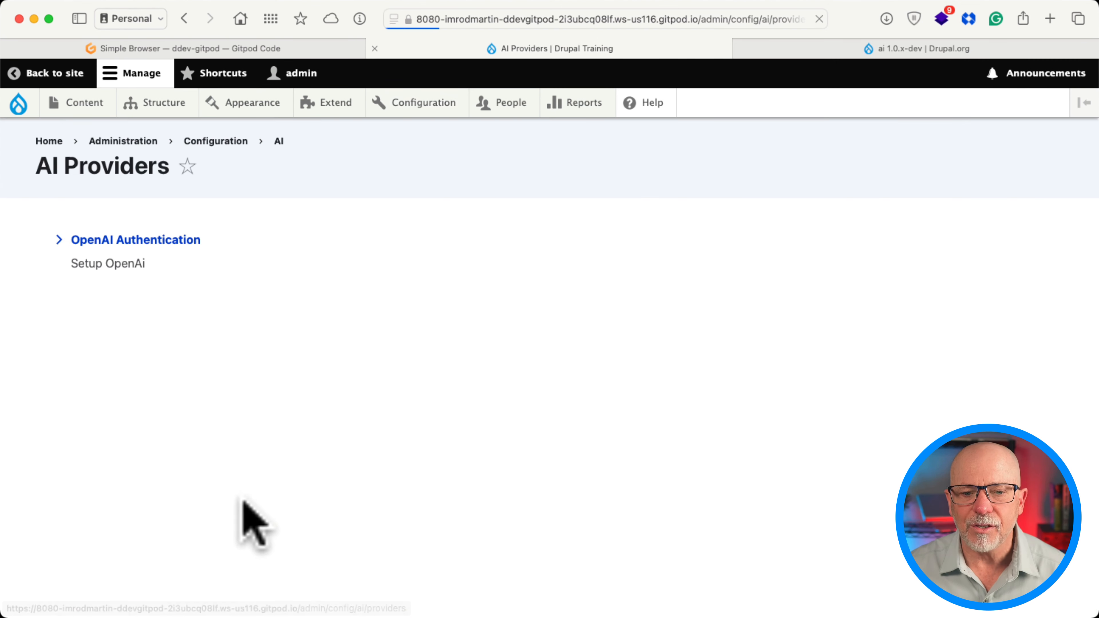
left_click(108, 241)
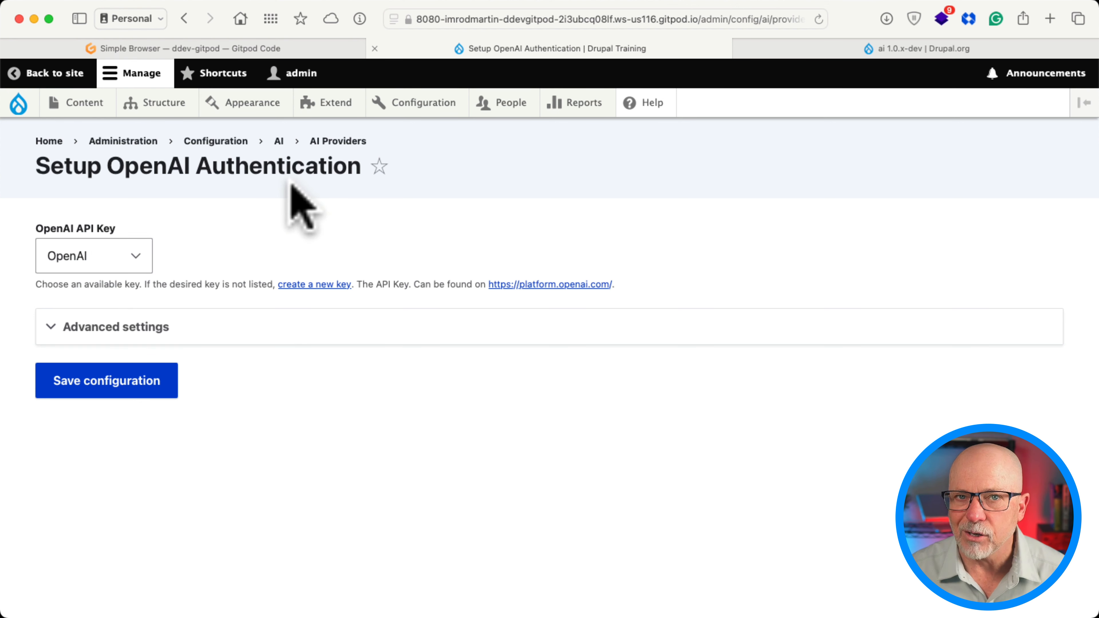
Step: Open the Tone taxonomy vocabulary and look through its list of terms
mouse_move(166, 107)
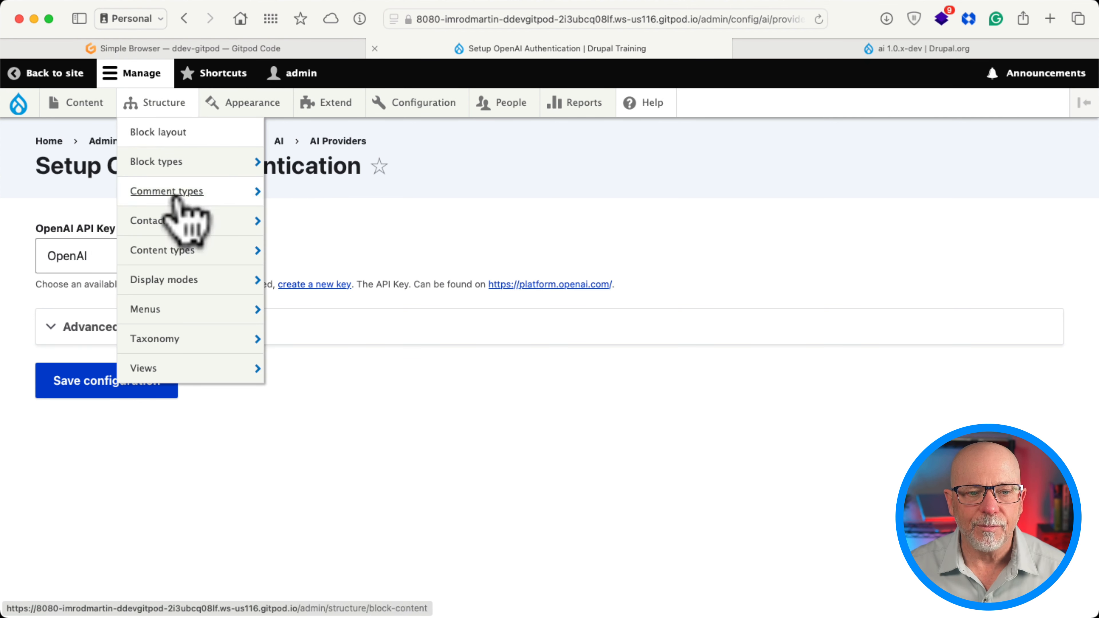
mouse_move(167, 339)
mouse_move(287, 400)
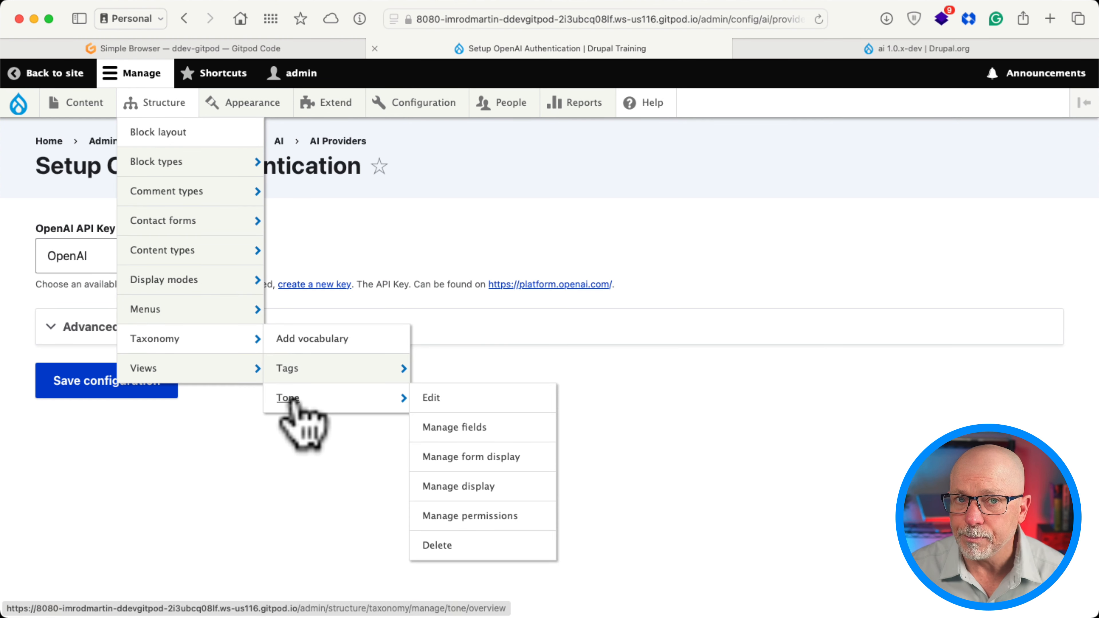
left_click(289, 399)
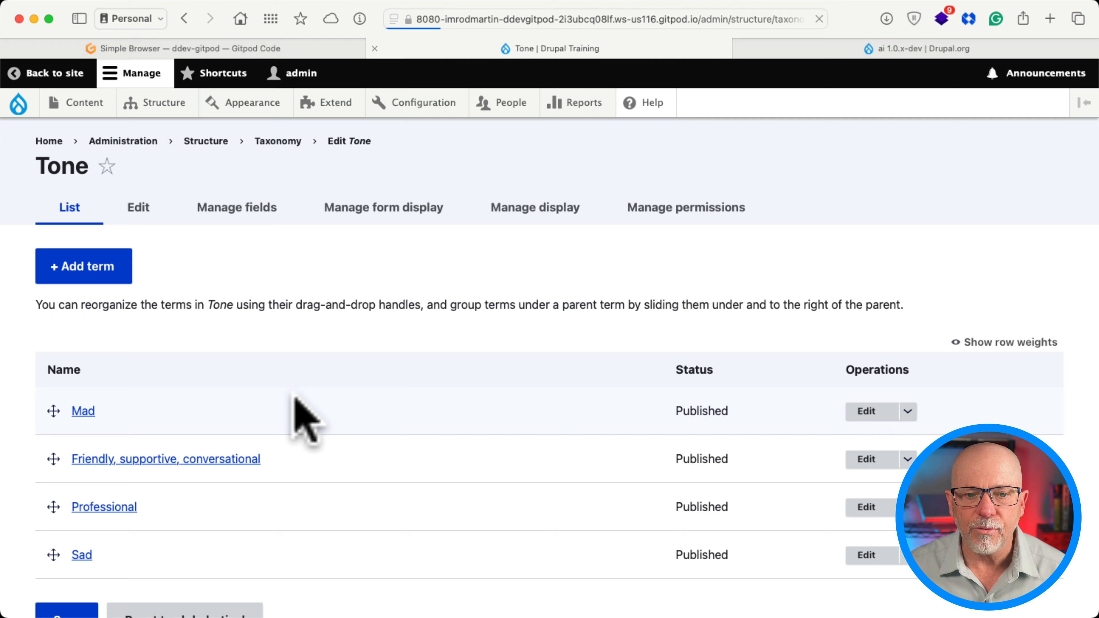
scroll(295, 381, "down", 3)
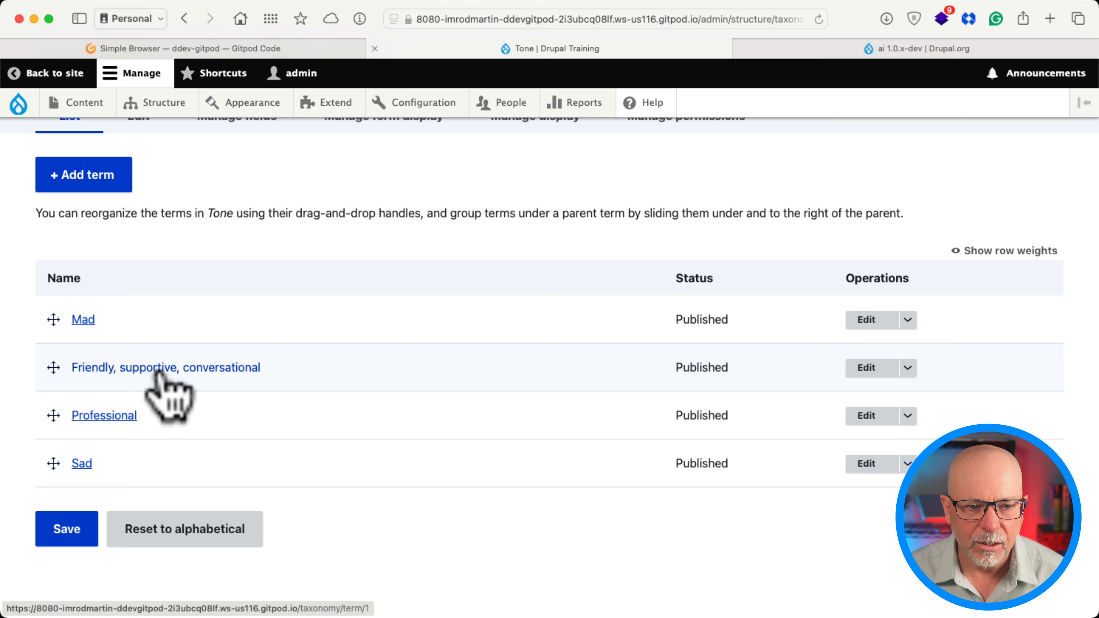
Step: Open the "Friendly, supportive, conversational" term for editing and review its description
left_click(866, 369)
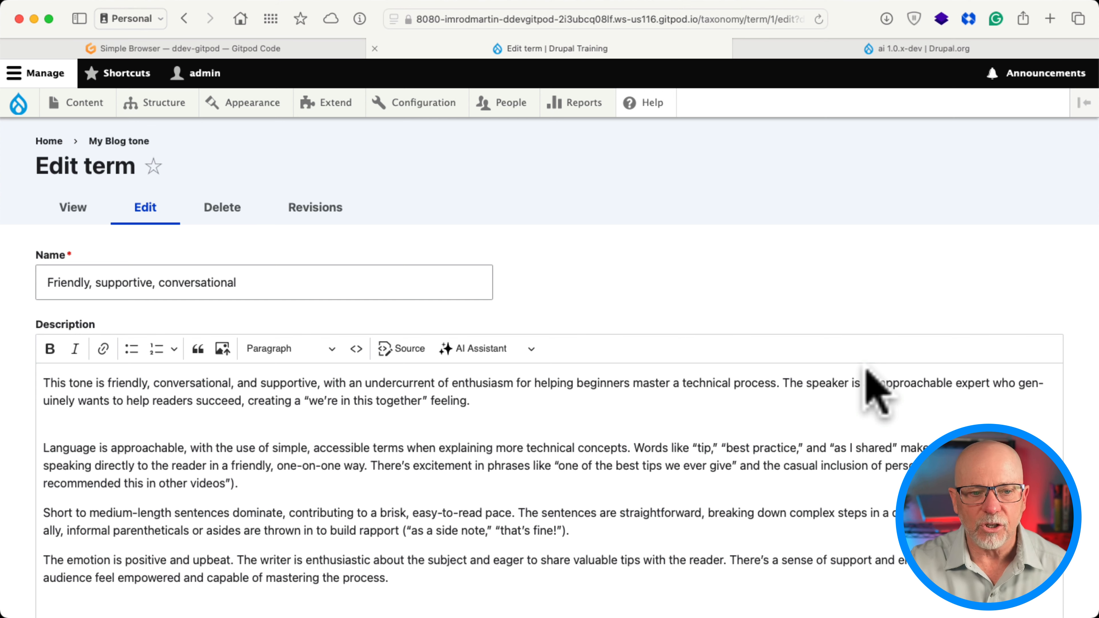
scroll(478, 531, "down", 5)
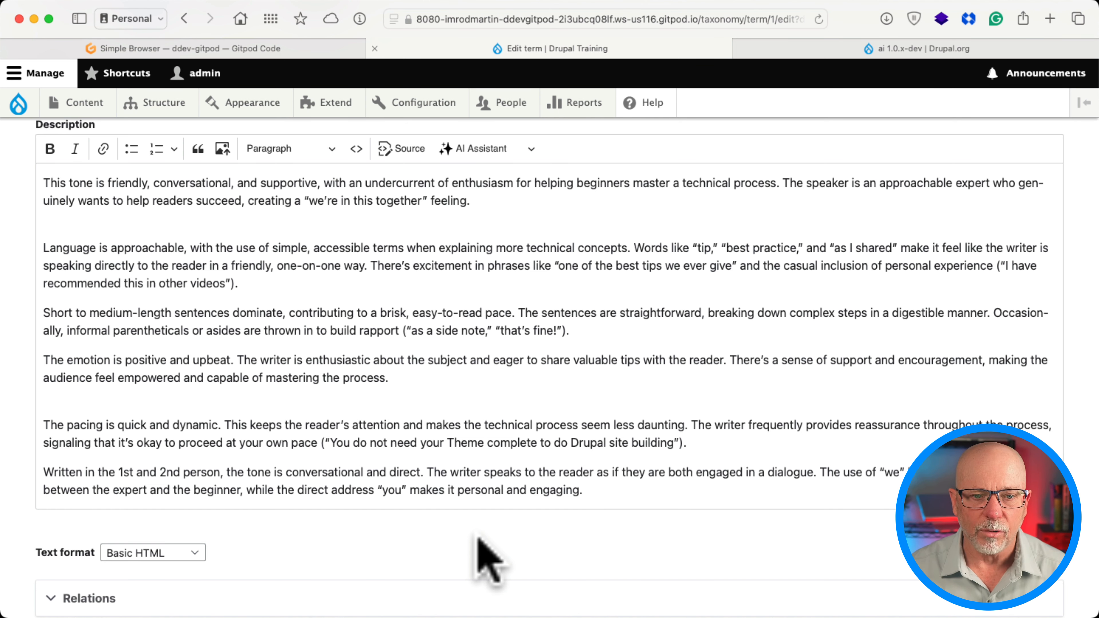
scroll(479, 539, "up", 3)
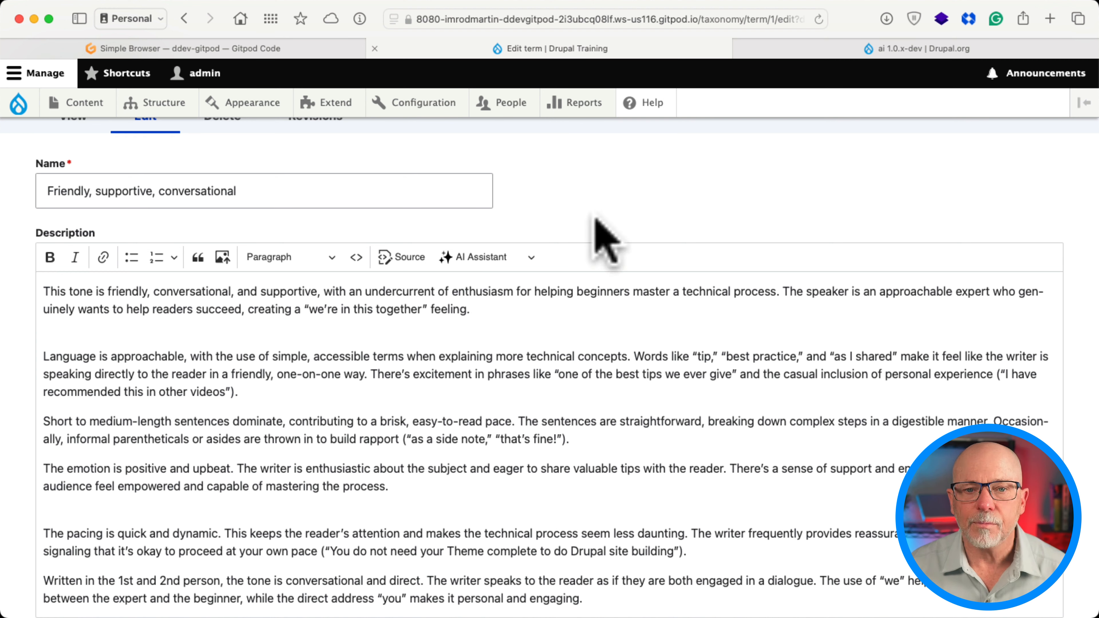
Step: Open the configuration of the Basic HTML text format and examine its CKEditor 5 active toolbar
mouse_move(432, 106)
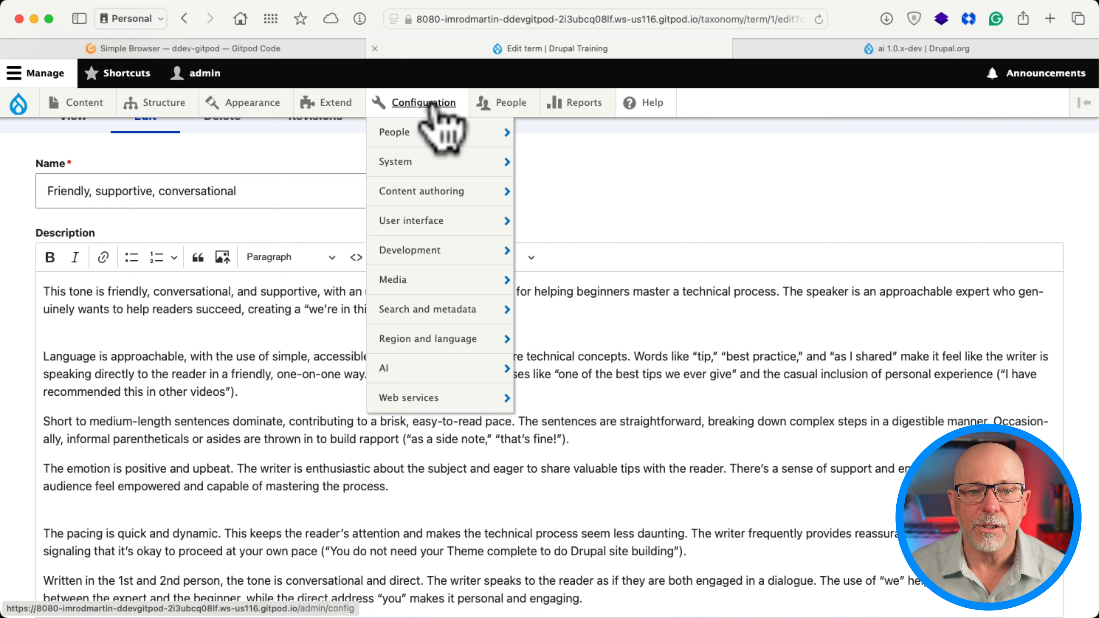
mouse_move(504, 204)
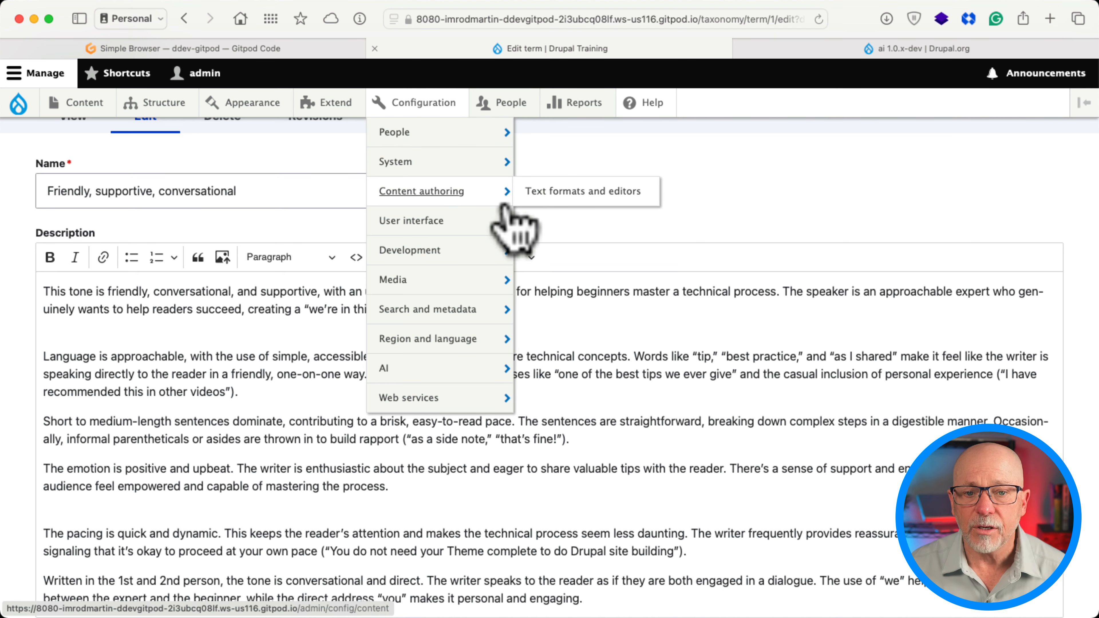
left_click(582, 194)
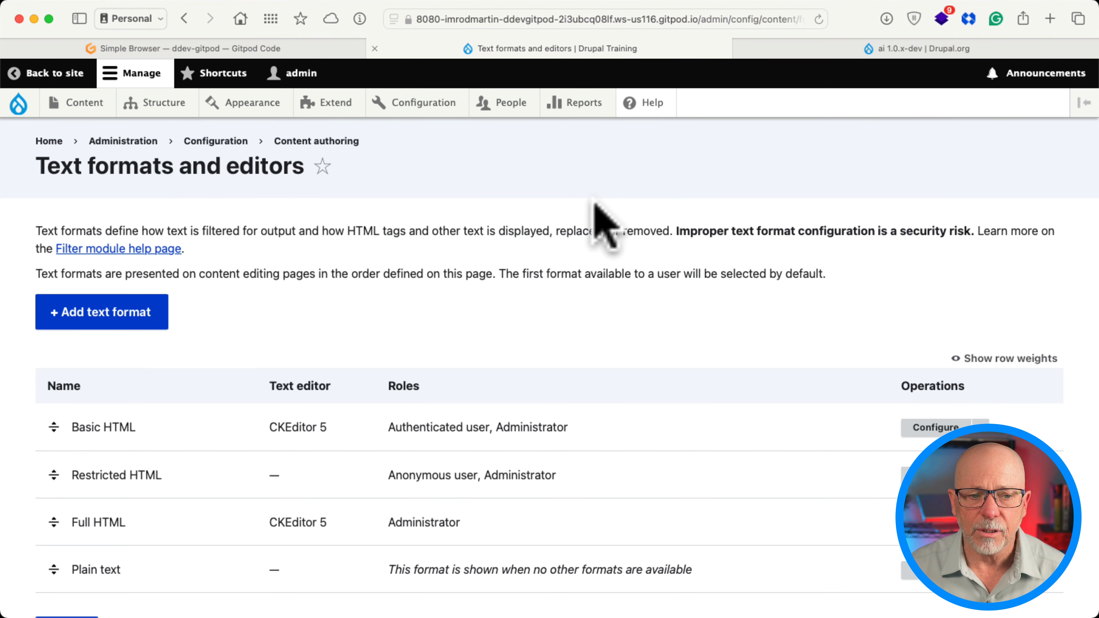
left_click(935, 428)
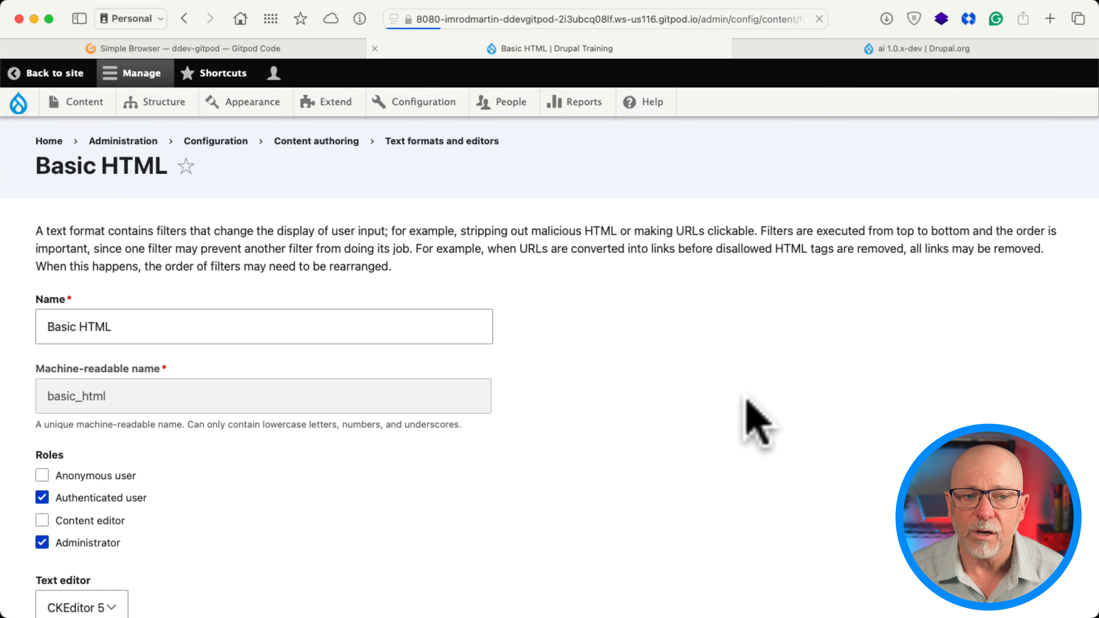
scroll(749, 420, "down", 10)
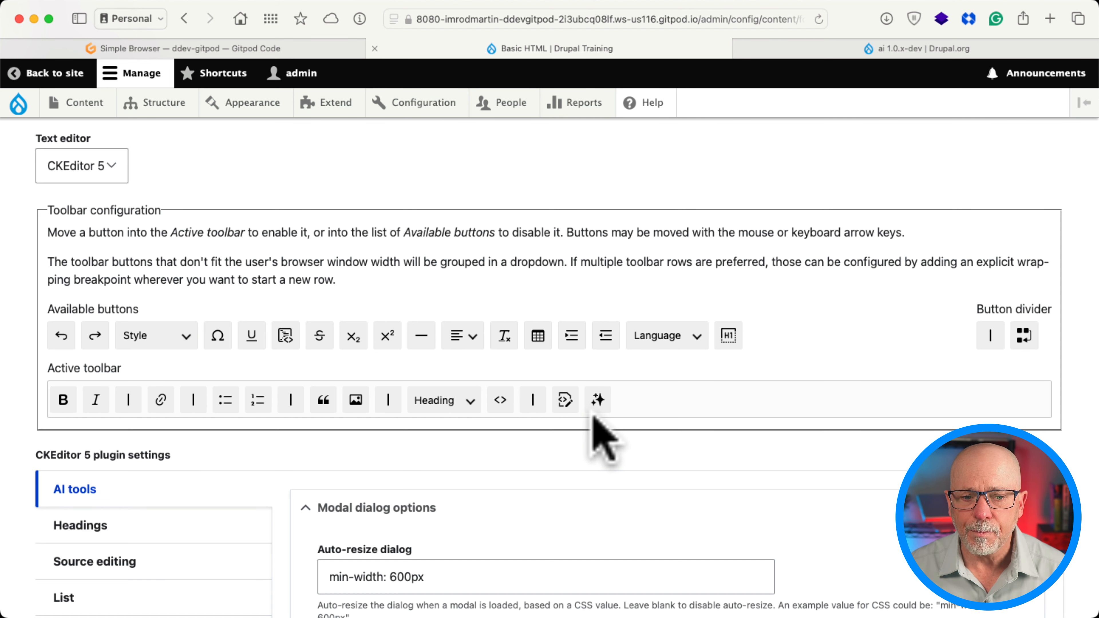
Step: Review the AI tools plugin settings of the Basic HTML format, expanding Tone and checking its default vocabulary options
scroll(603, 437, "down", 3)
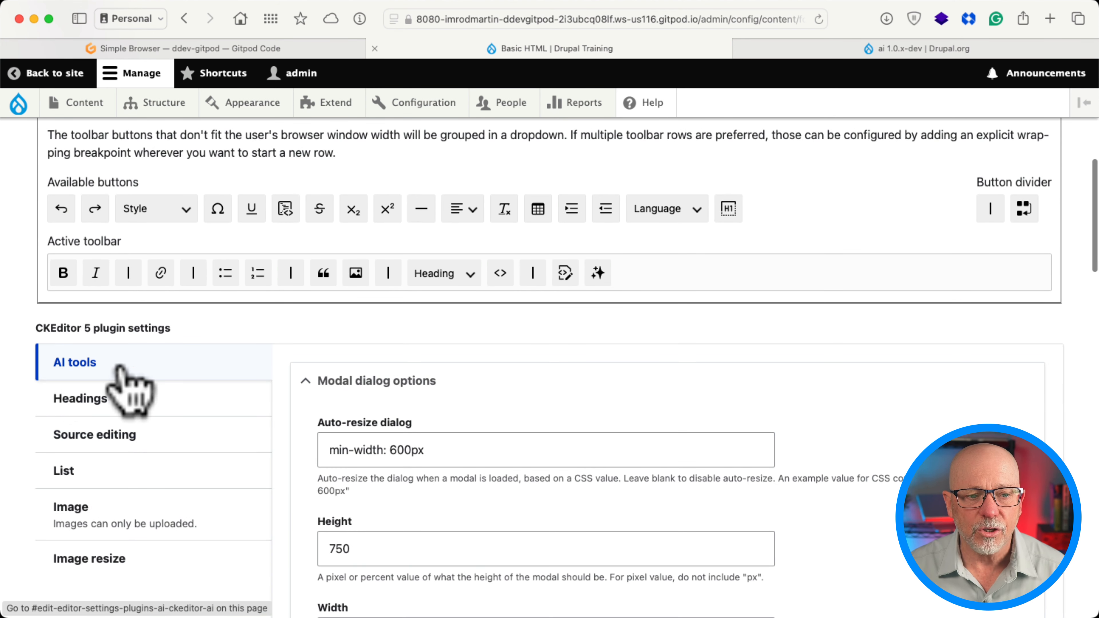
scroll(497, 325, "down", 4)
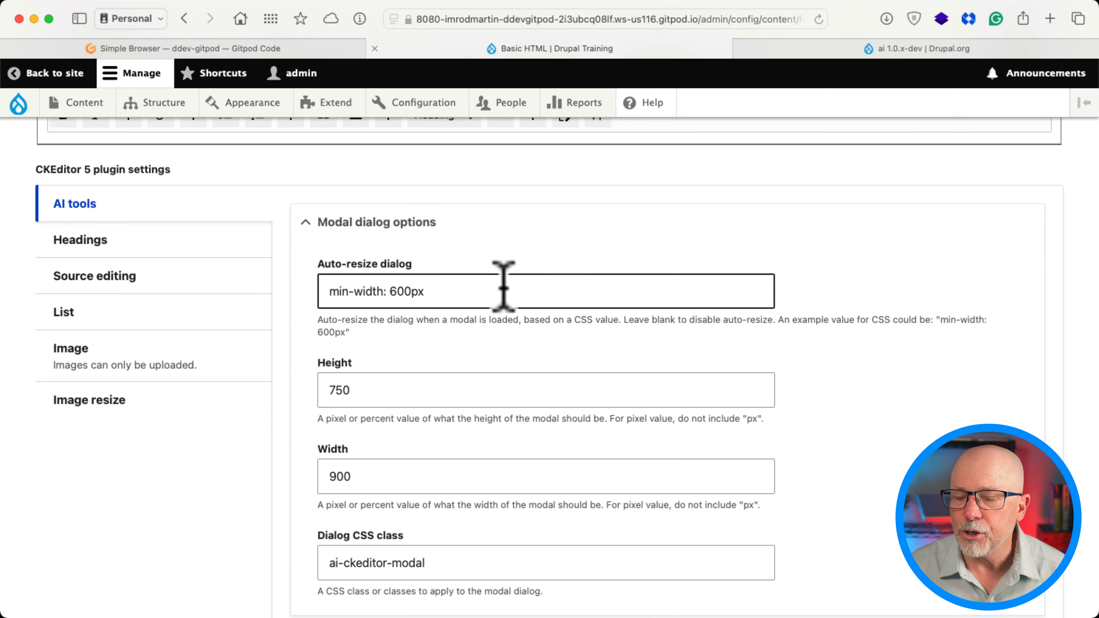
scroll(515, 394, "down", 5)
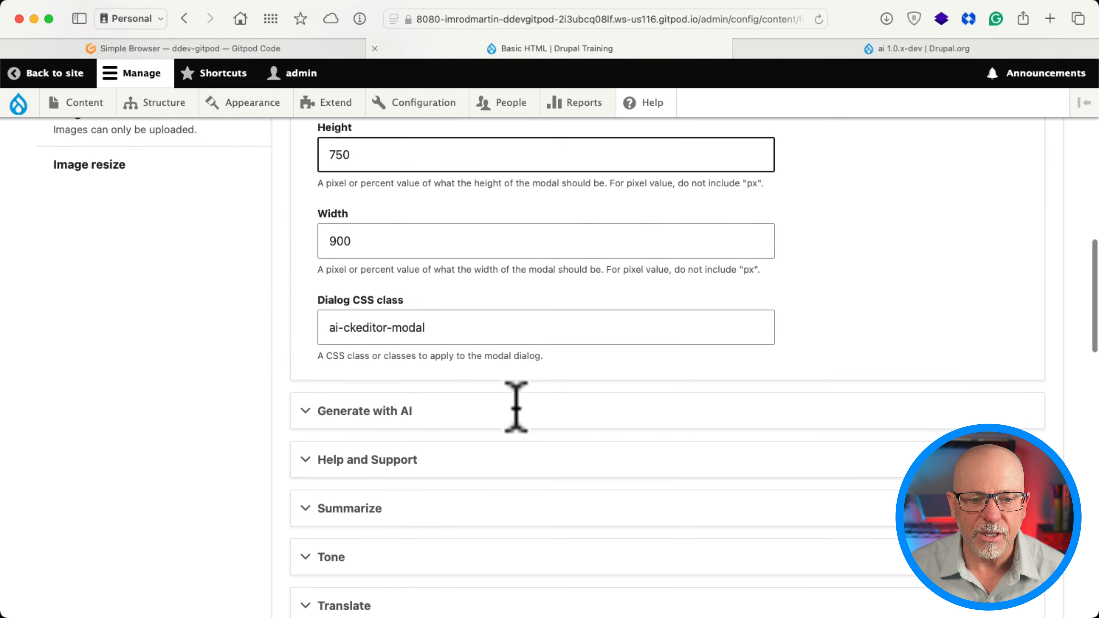
scroll(516, 406, "down", 4)
left_click(331, 373)
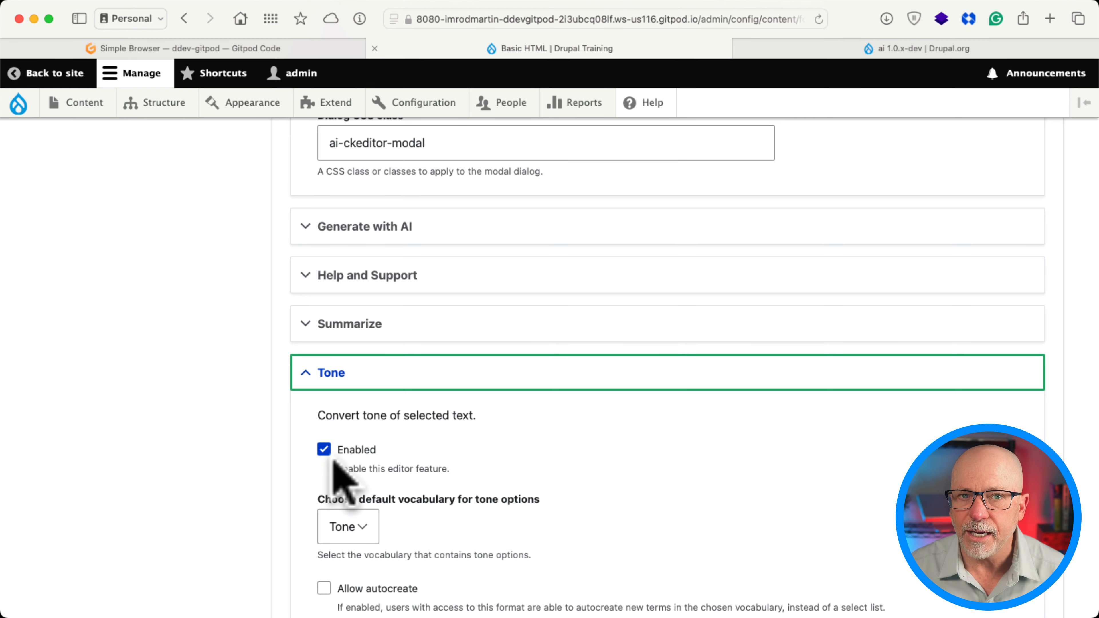
scroll(559, 459, "down", 5)
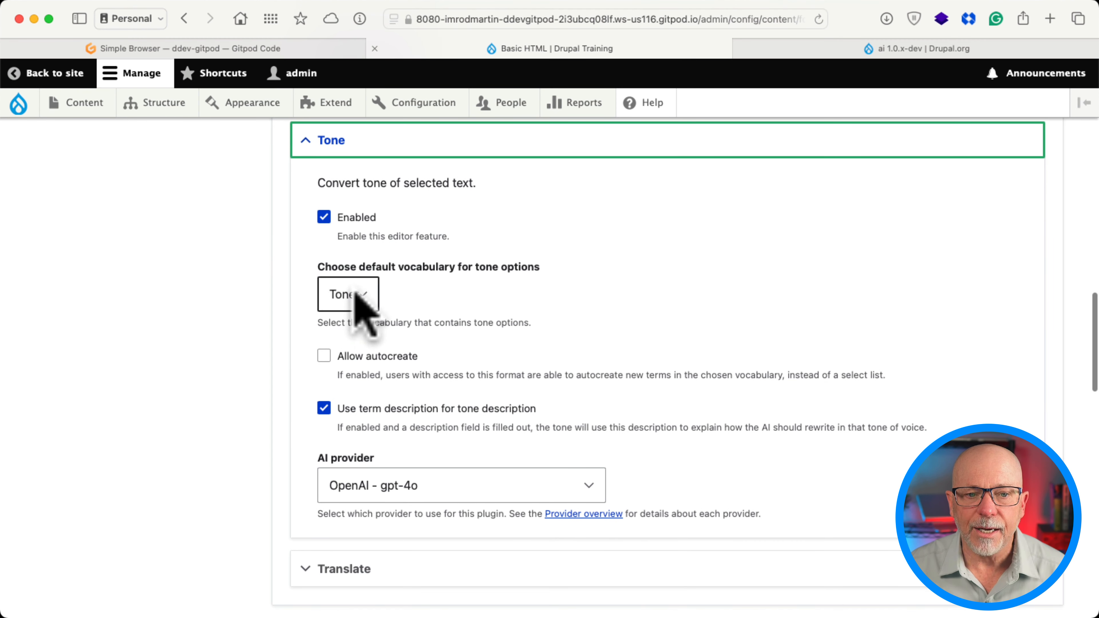
left_click(362, 298)
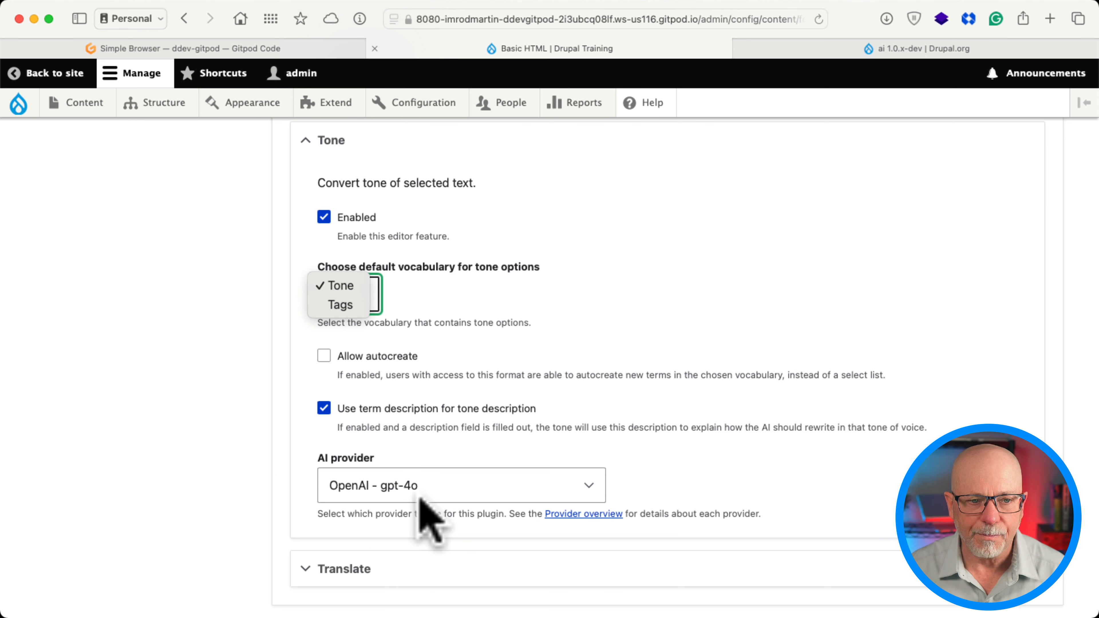
left_click(241, 451)
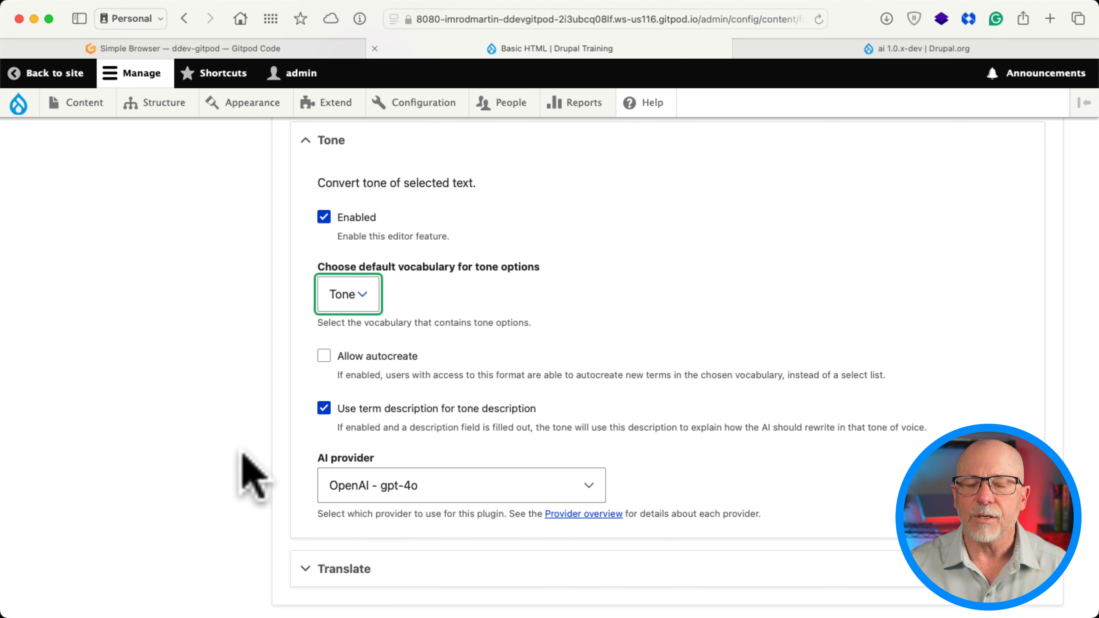
Step: Start a new Article and title it "5 Reasons to Use Drupal"
mouse_move(87, 104)
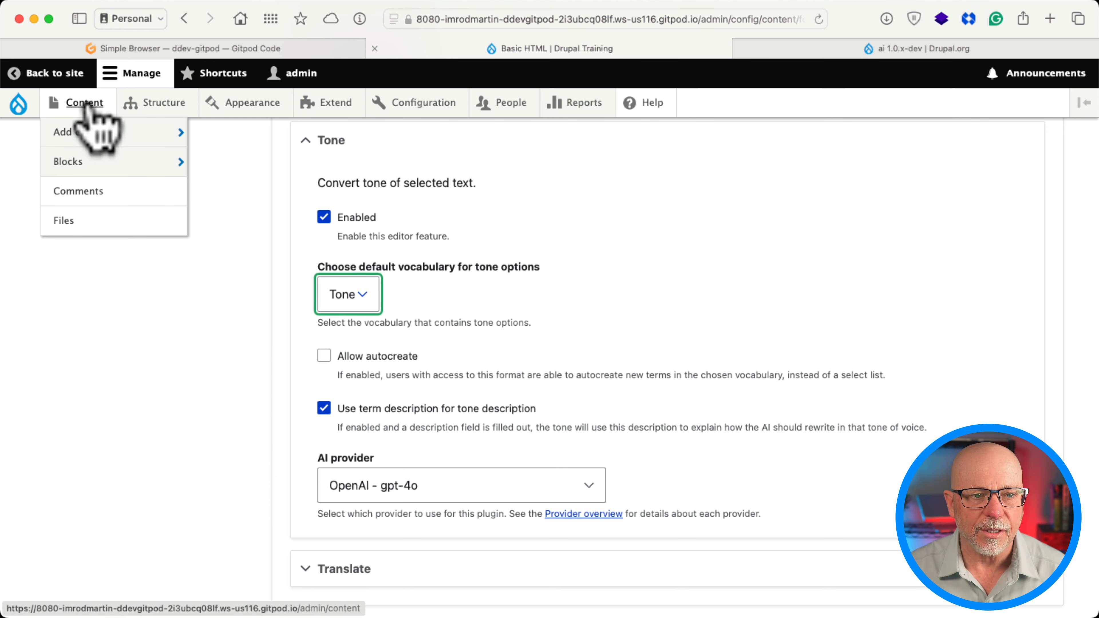
mouse_move(87, 138)
left_click(212, 134)
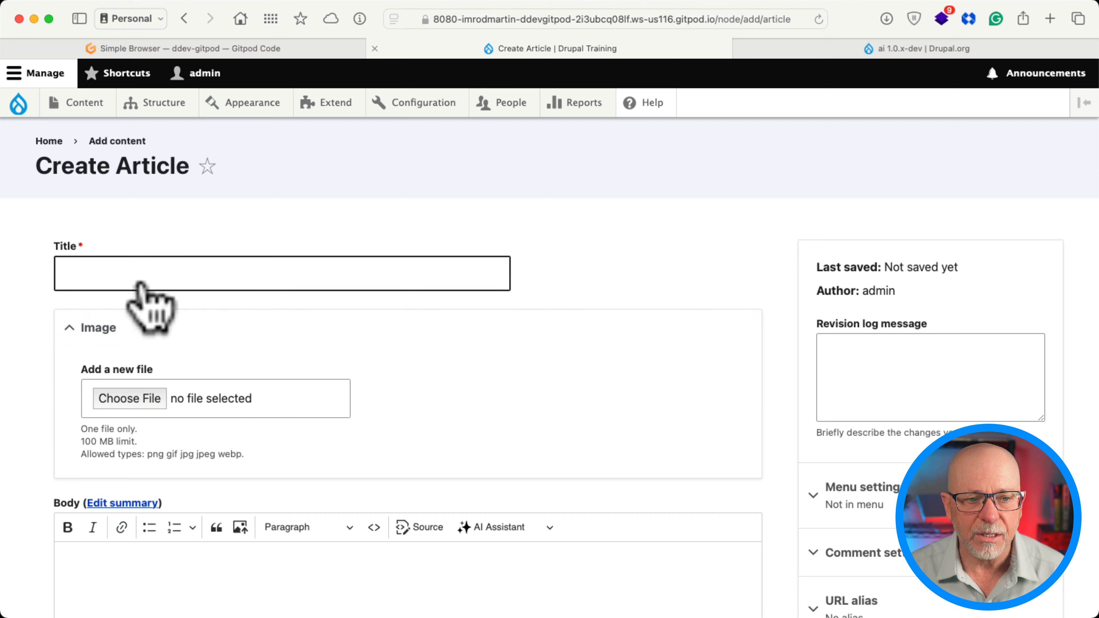
left_click(142, 275)
type("5 Rea")
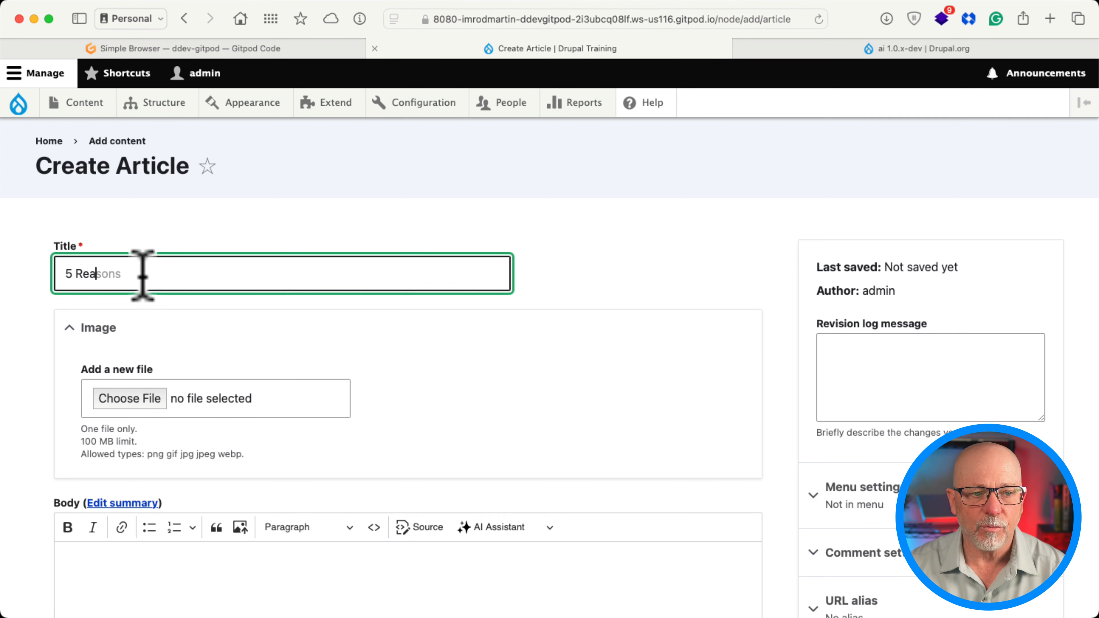
type("sons to Use")
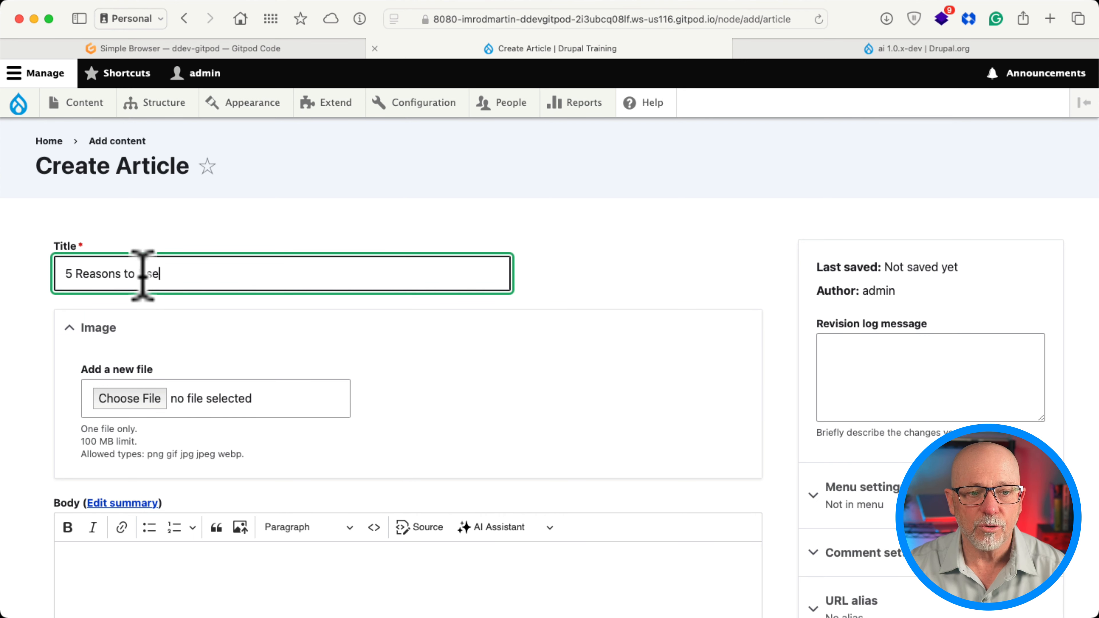
type(" Drupal")
Step: Open the body's Generate with AI assistant and enter "provide a blog post with 5 reasons to use Drupal. Have an introduction, 5 points and a conclusion"
scroll(156, 286, "down", 6)
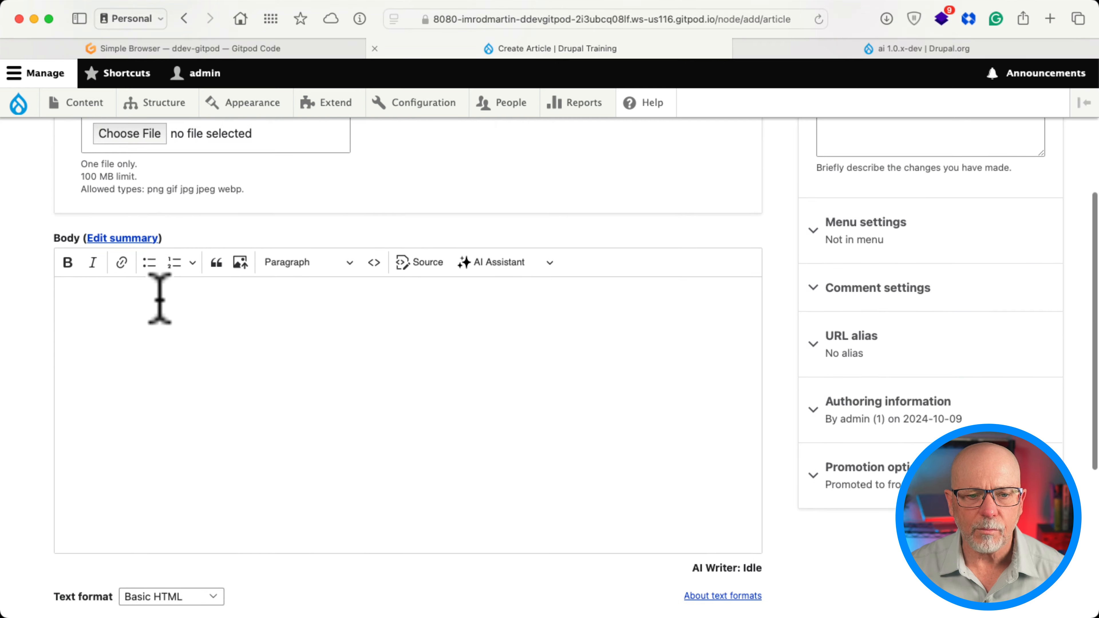
scroll(159, 299, "down", 2)
left_click(523, 214)
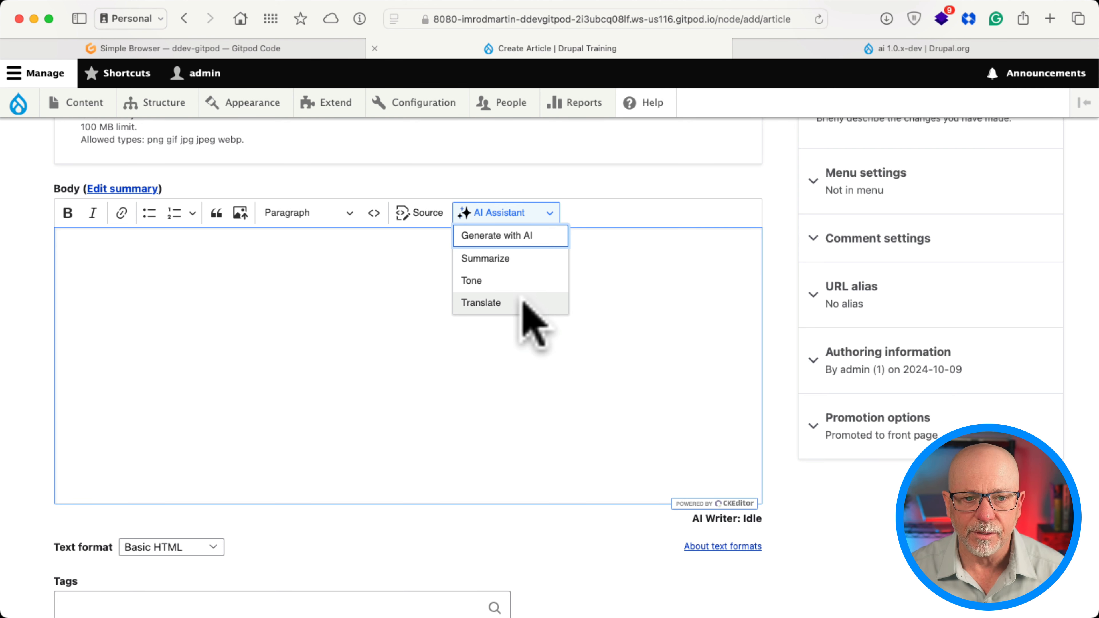
left_click(512, 237)
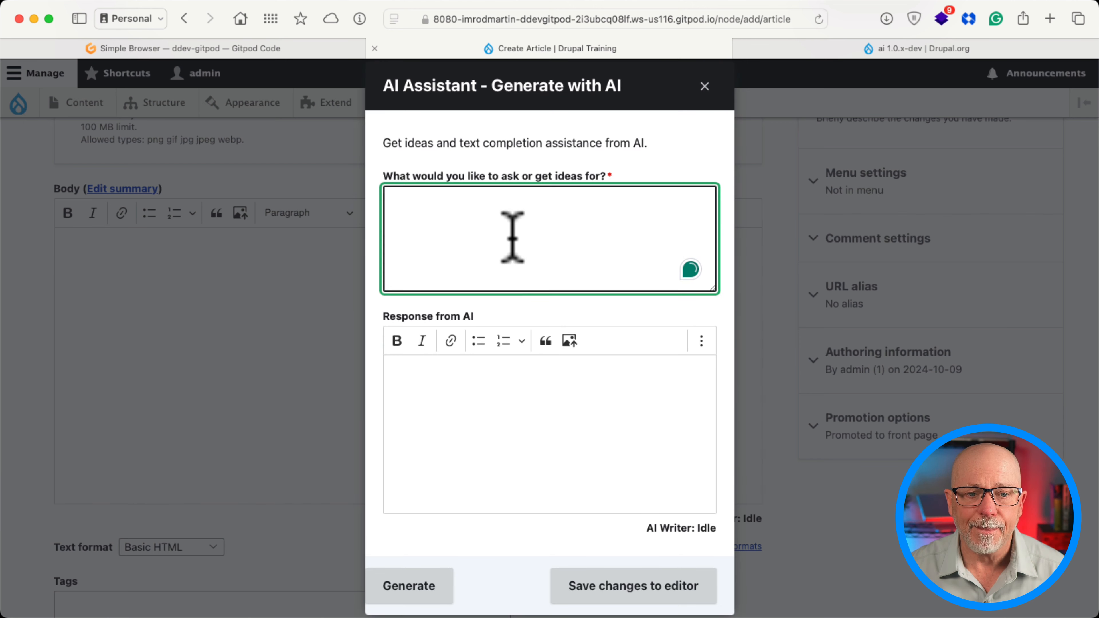
type("provide a blog post with 5 reasons to use Drupal")
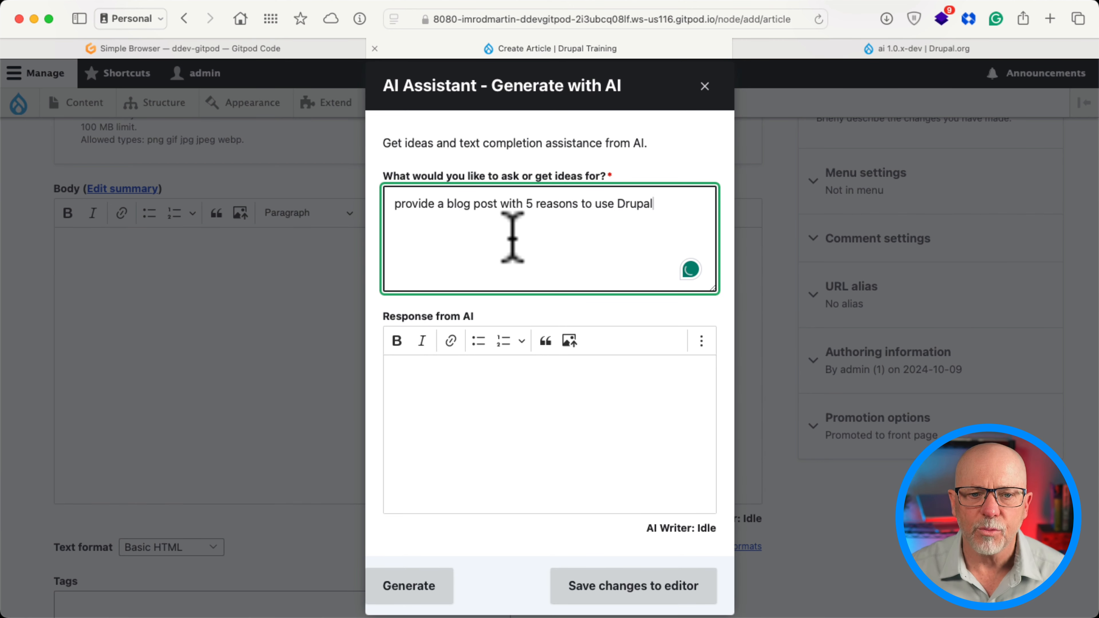
type(".  Have an i")
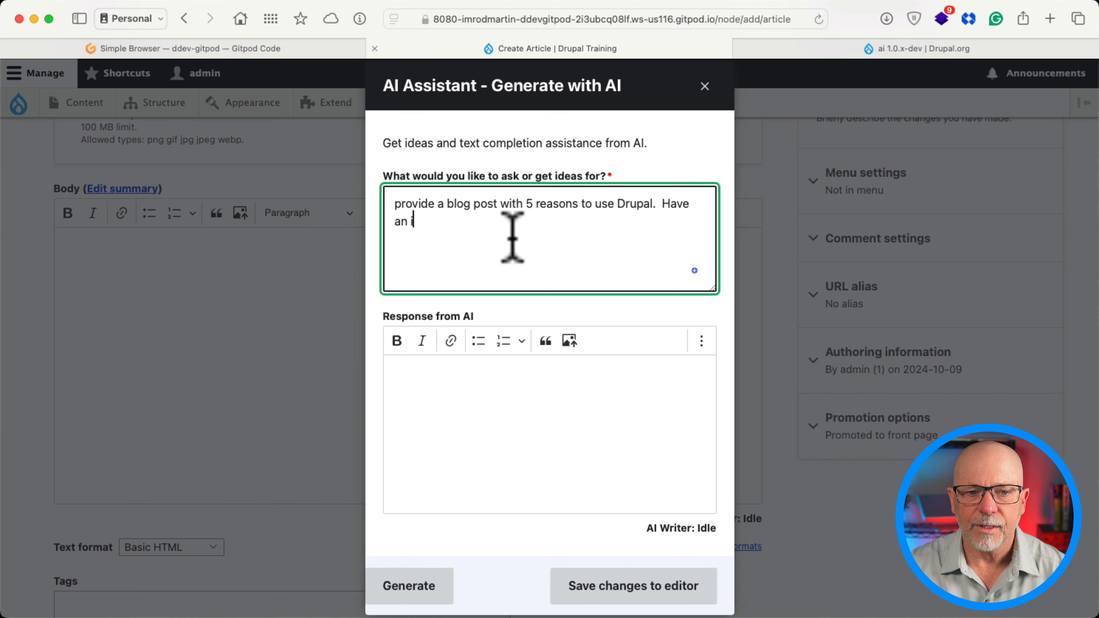
type("ntroduction")
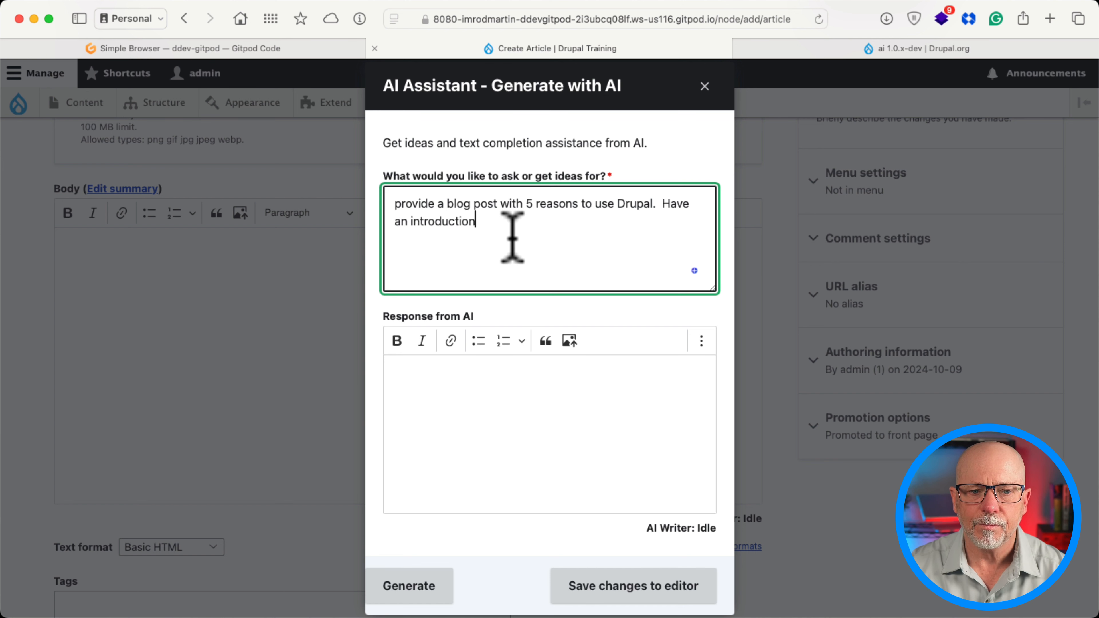
type(", 5 points and a concl")
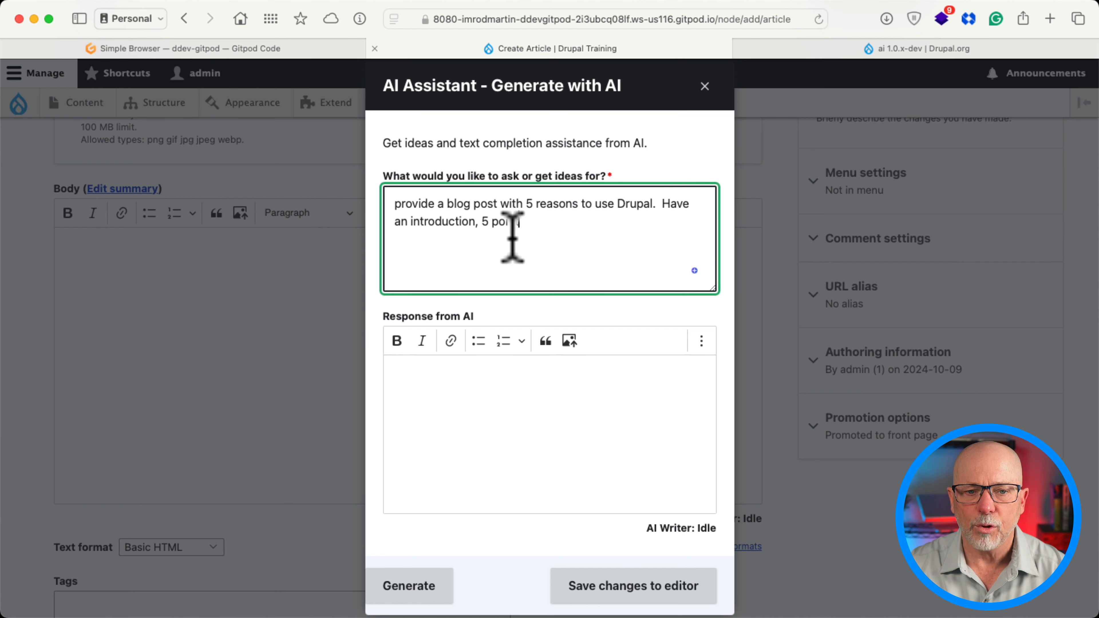
type("usion")
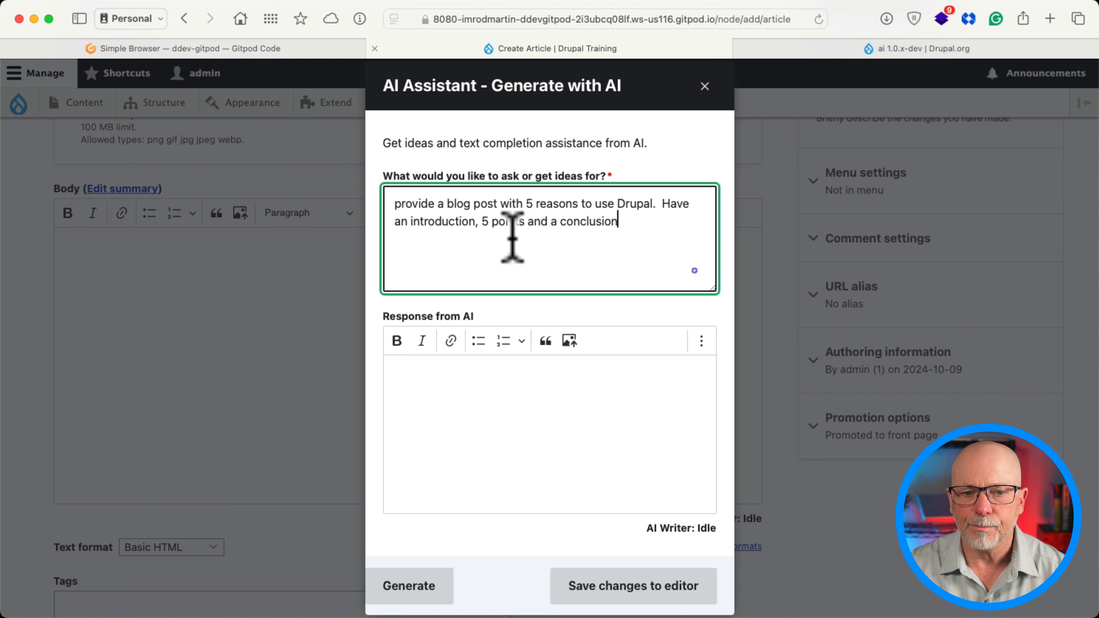